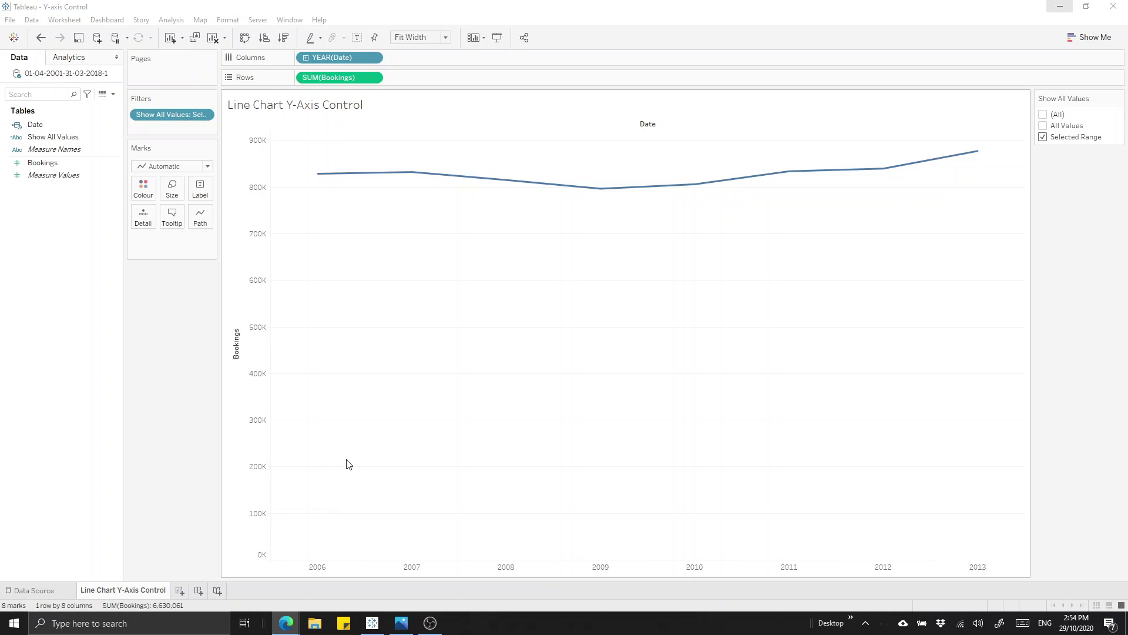
Turn off Include zero for the Bookings axis so it rescales to roughly 800K–880K
double_click(259, 304)
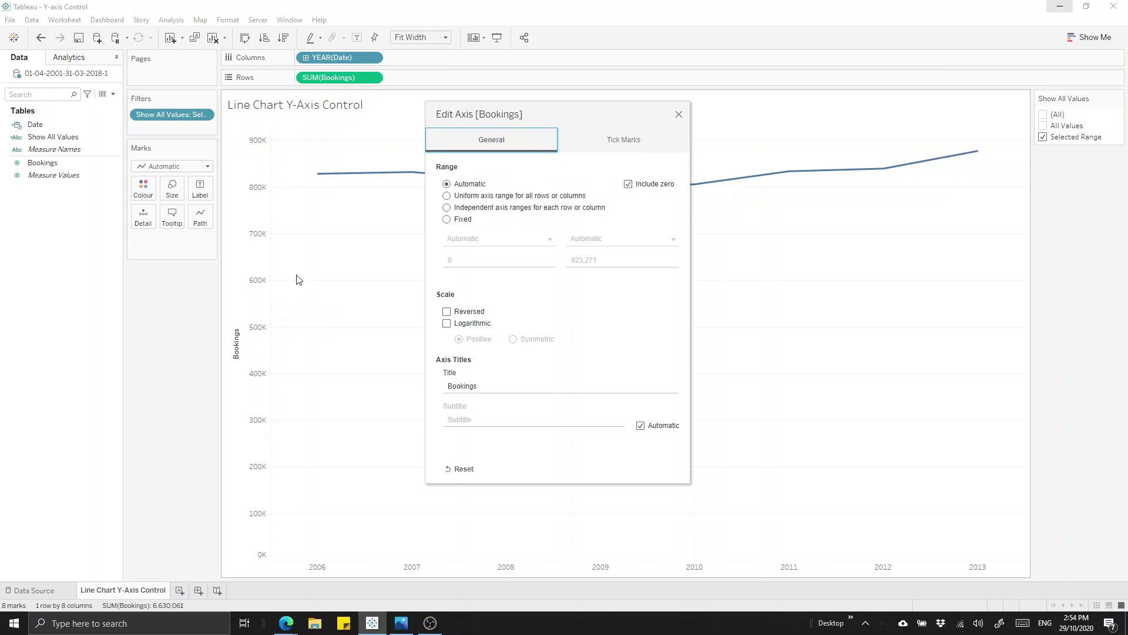
left_click(629, 185)
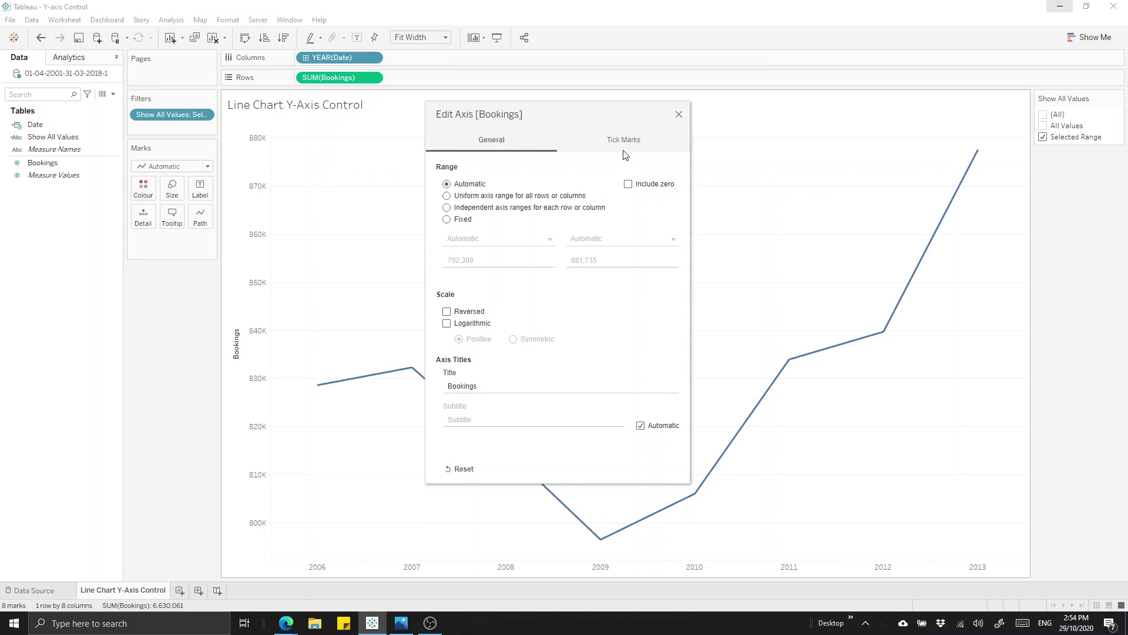
left_click_drag(617, 118, 228, 93)
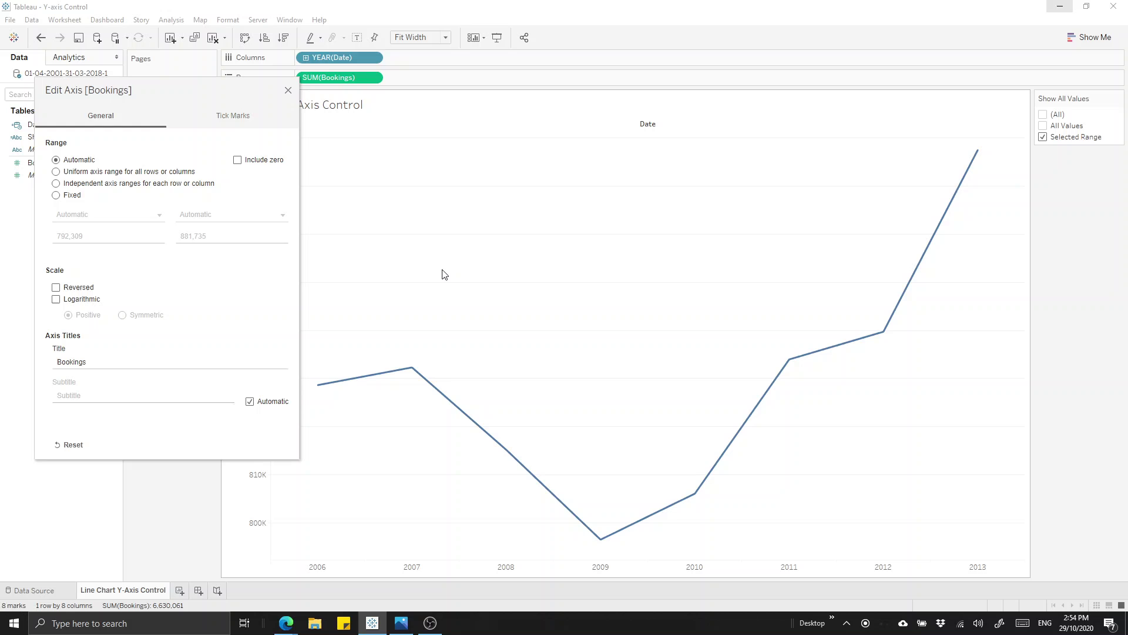
Fix the Bookings axis range to start at 600,000, running up to 881,735
left_click(56, 195)
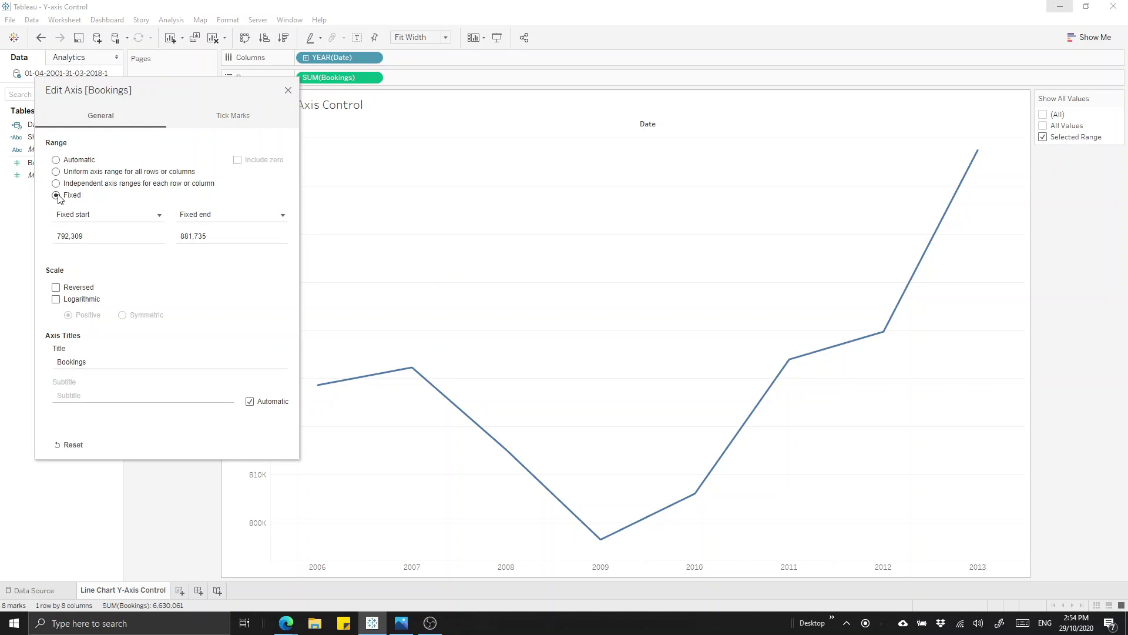
left_click(88, 235)
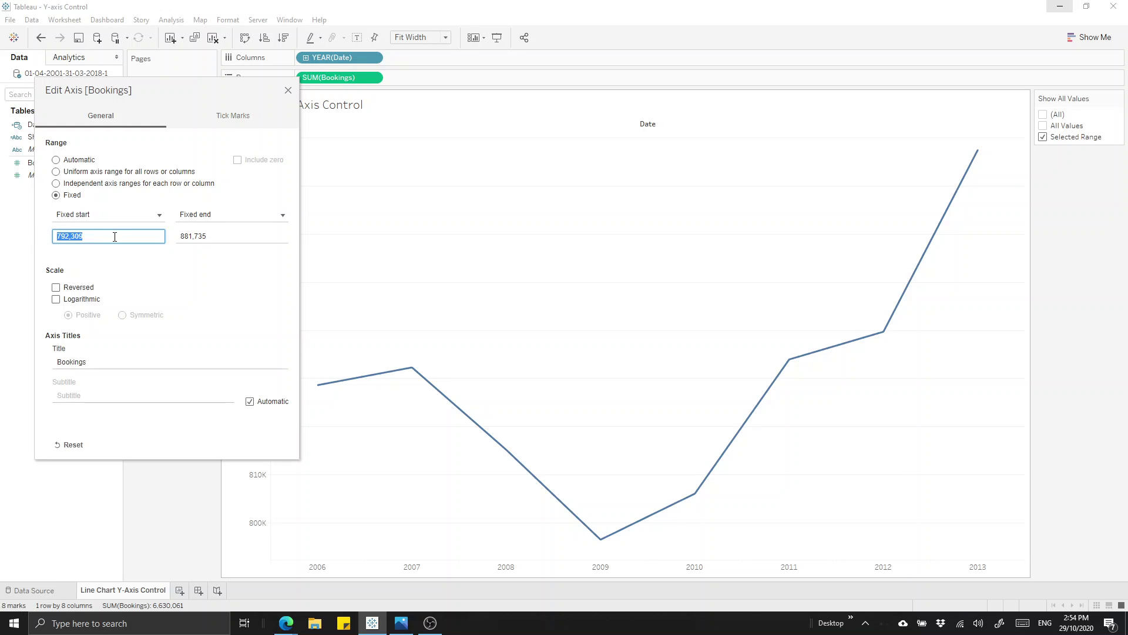
type("600000")
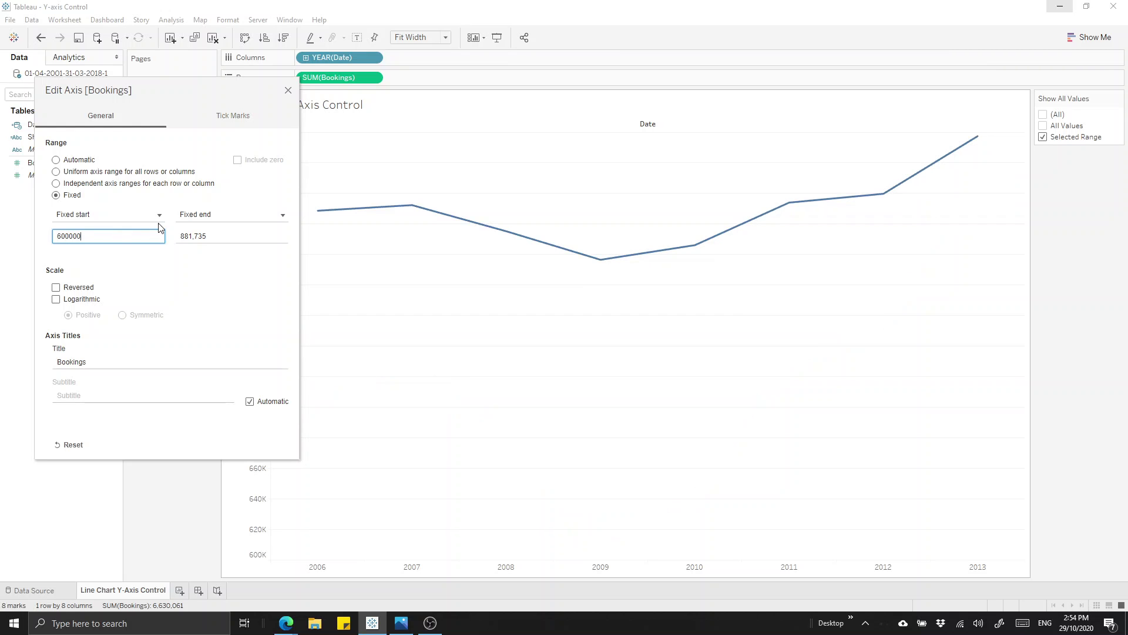
left_click_drag(193, 93, 166, 97)
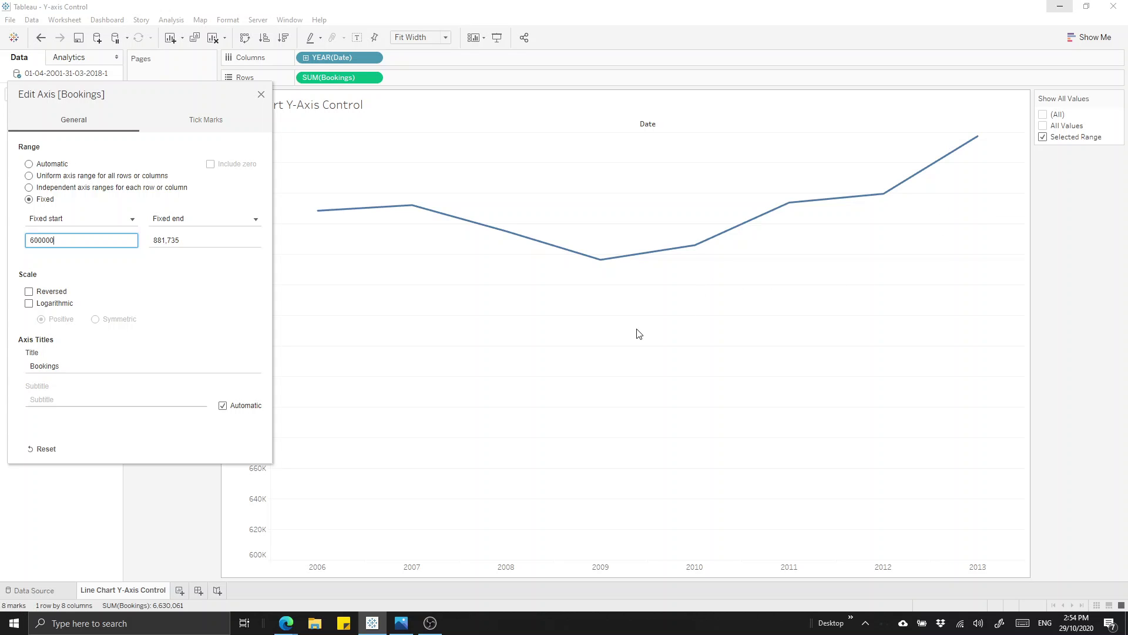
left_click(261, 94)
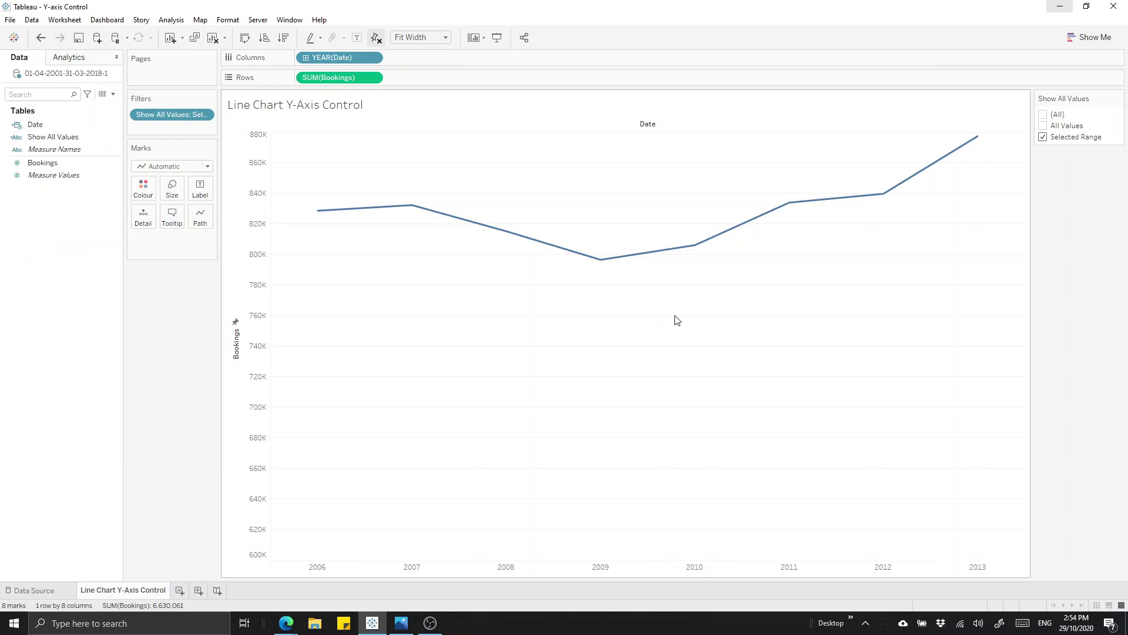
left_click(1044, 126)
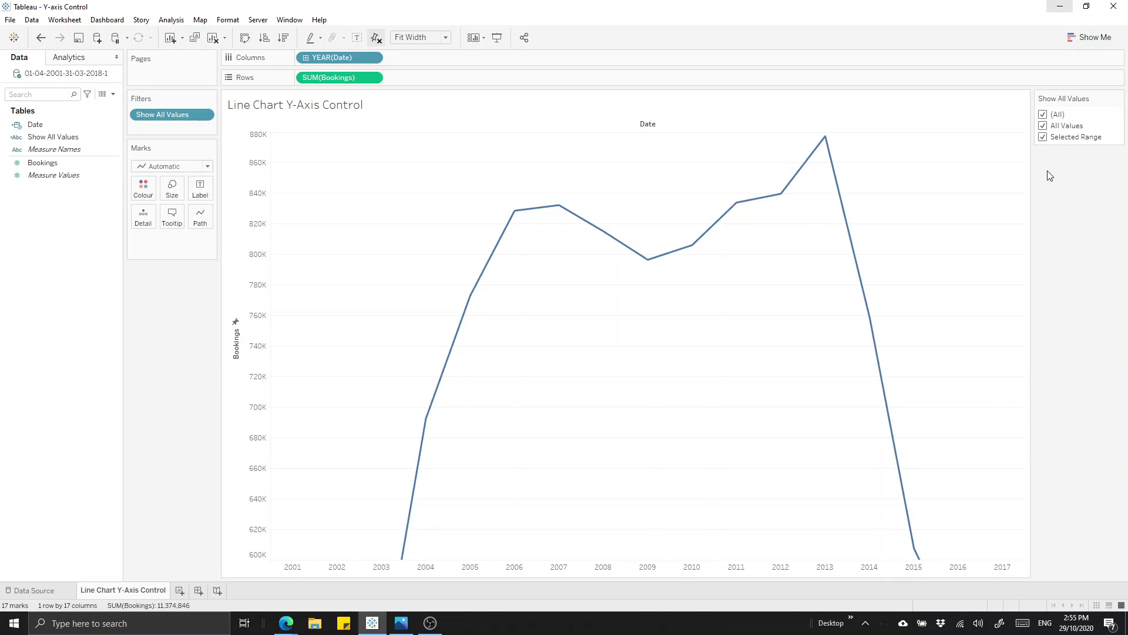
left_click(1043, 126)
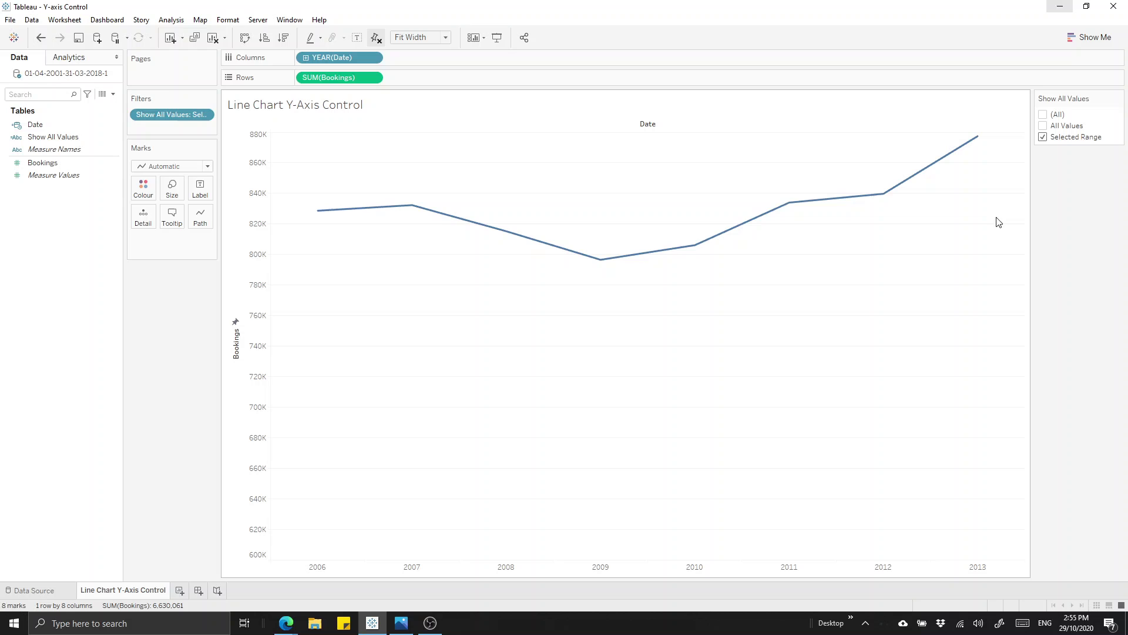
Reset the Bookings axis to Automatic with zero included, spanning 0K–900K
double_click(253, 280)
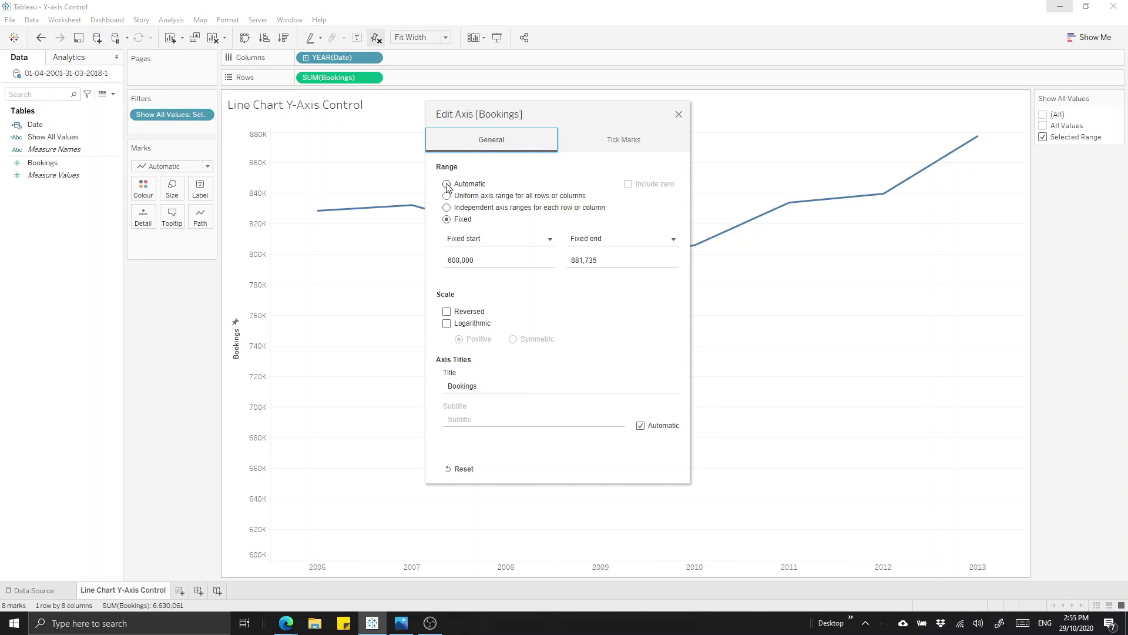
left_click(447, 185)
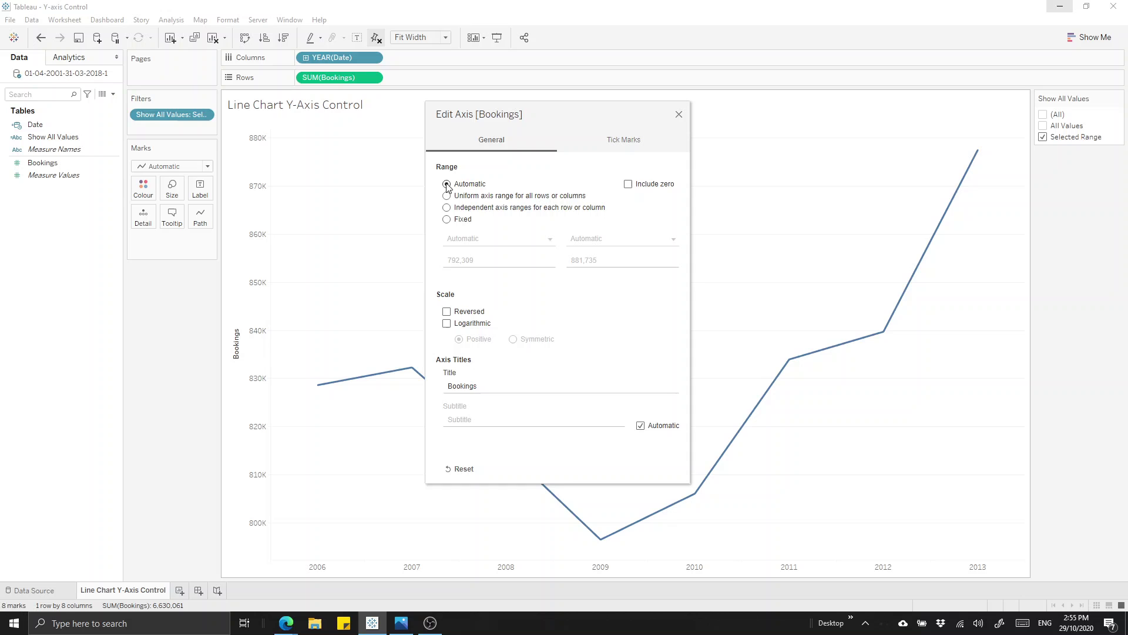
left_click(628, 183)
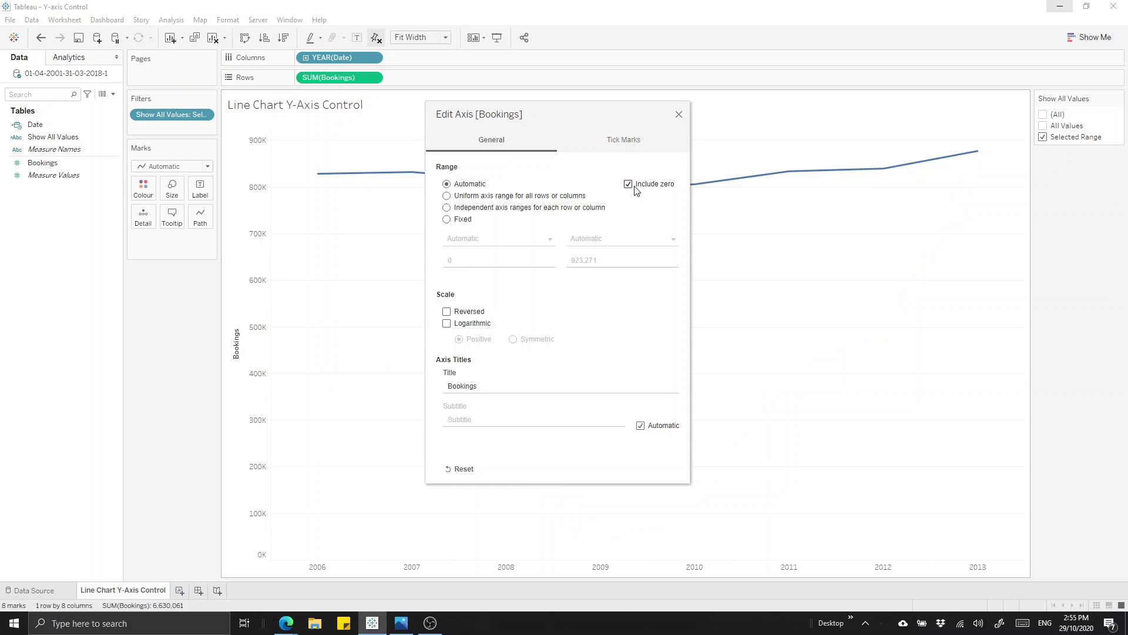
left_click(679, 116)
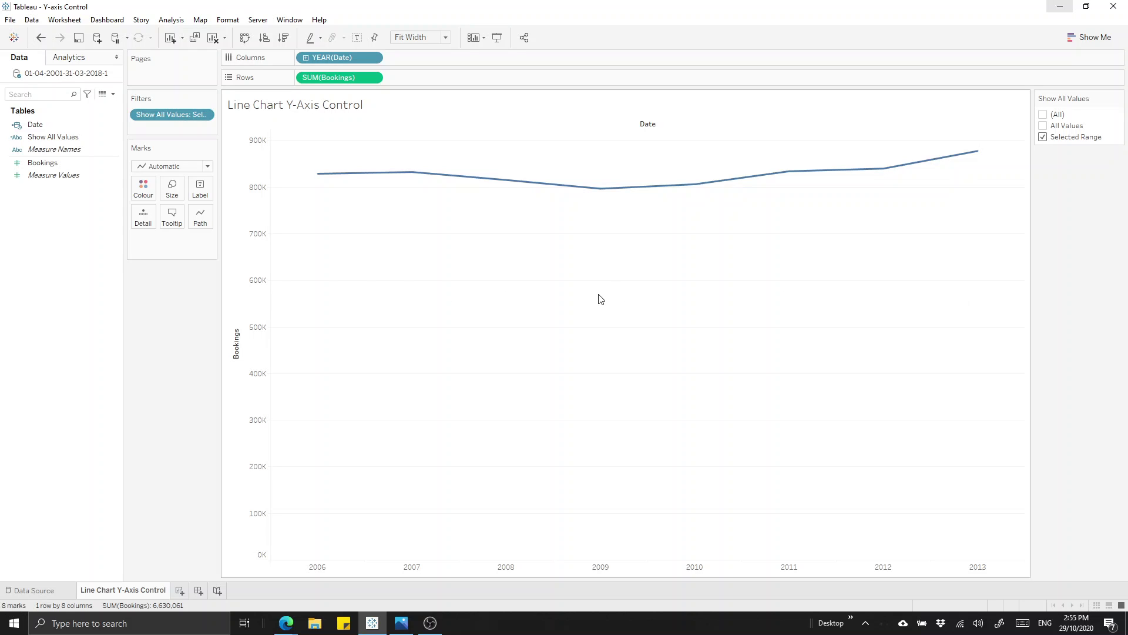
Create a calculated field named Baseline with the formula [Bookings]*0.7
right_click(66, 277)
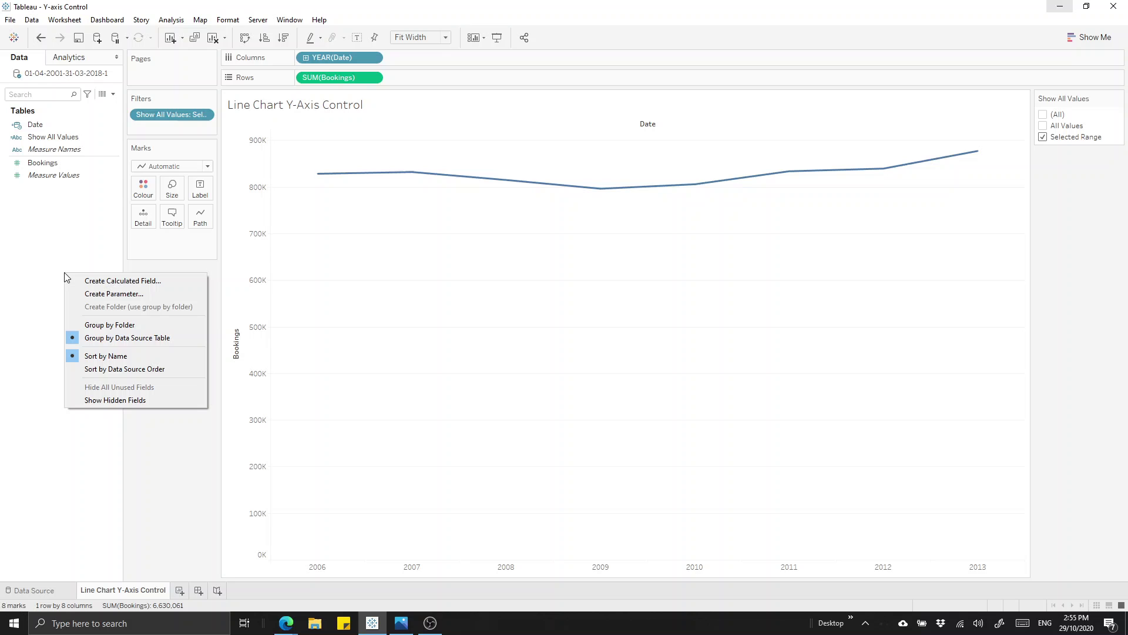
left_click(100, 280)
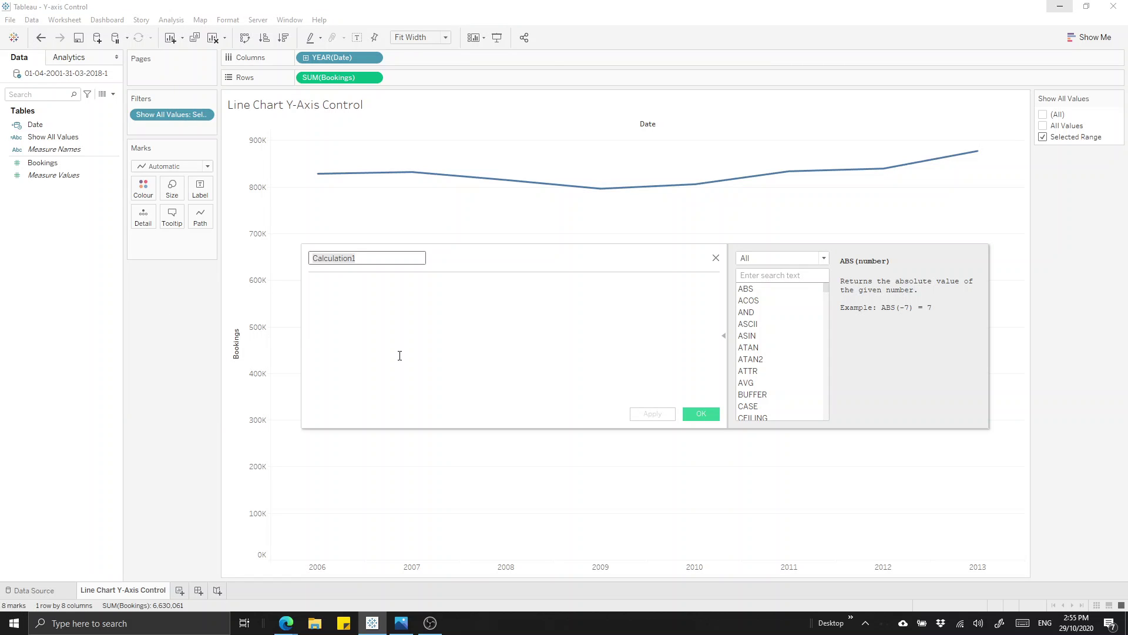
type("Baseline")
left_click(391, 294)
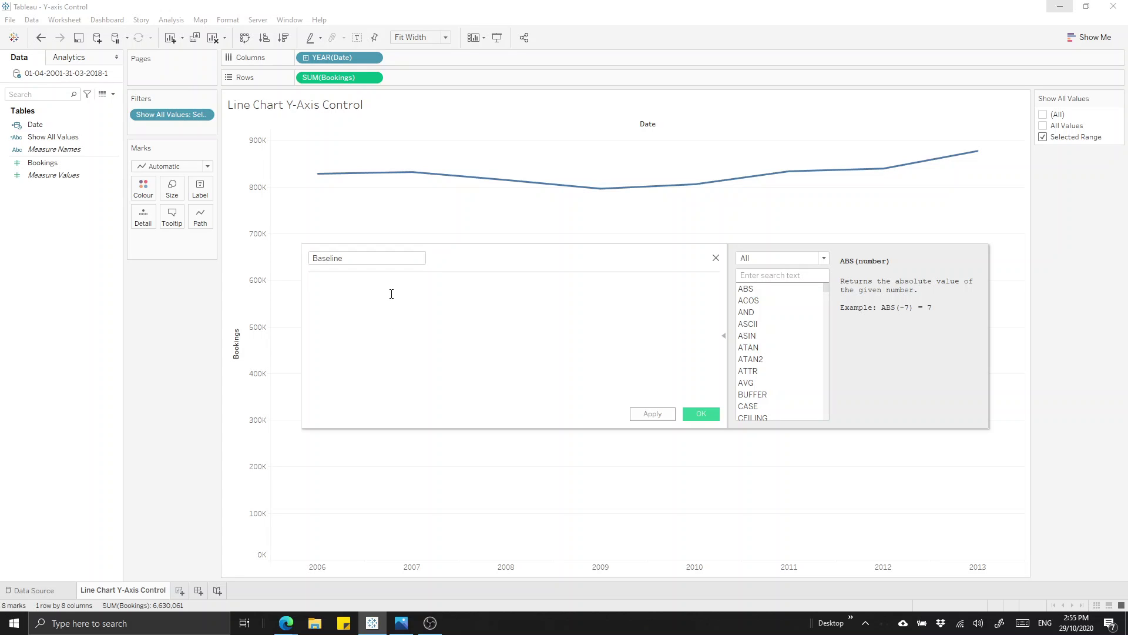
type("boo")
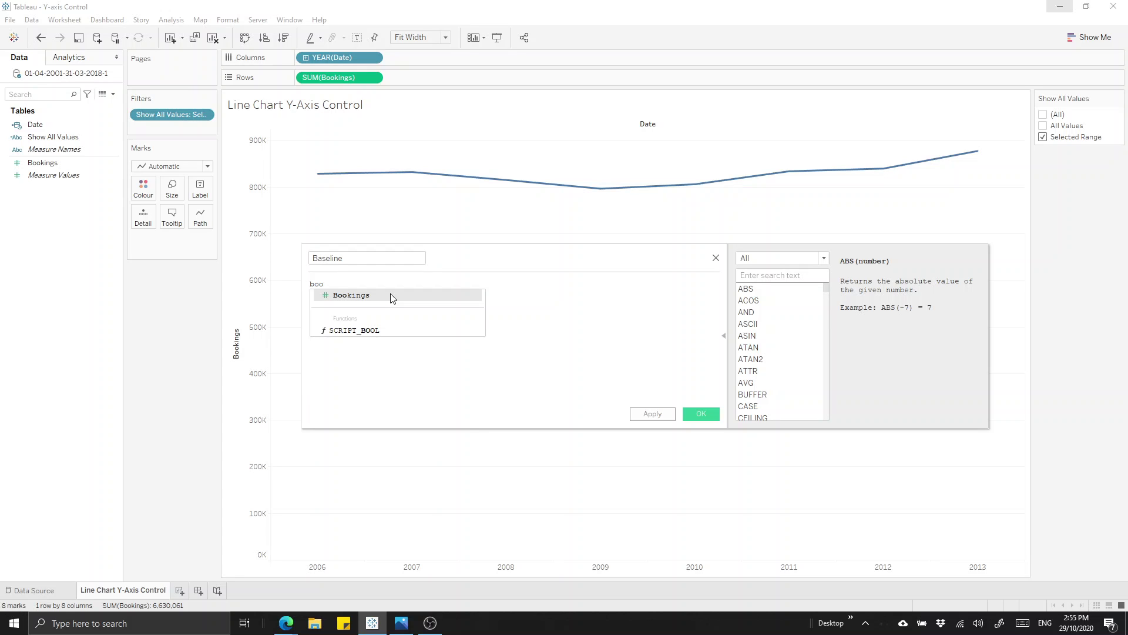
left_click(392, 296)
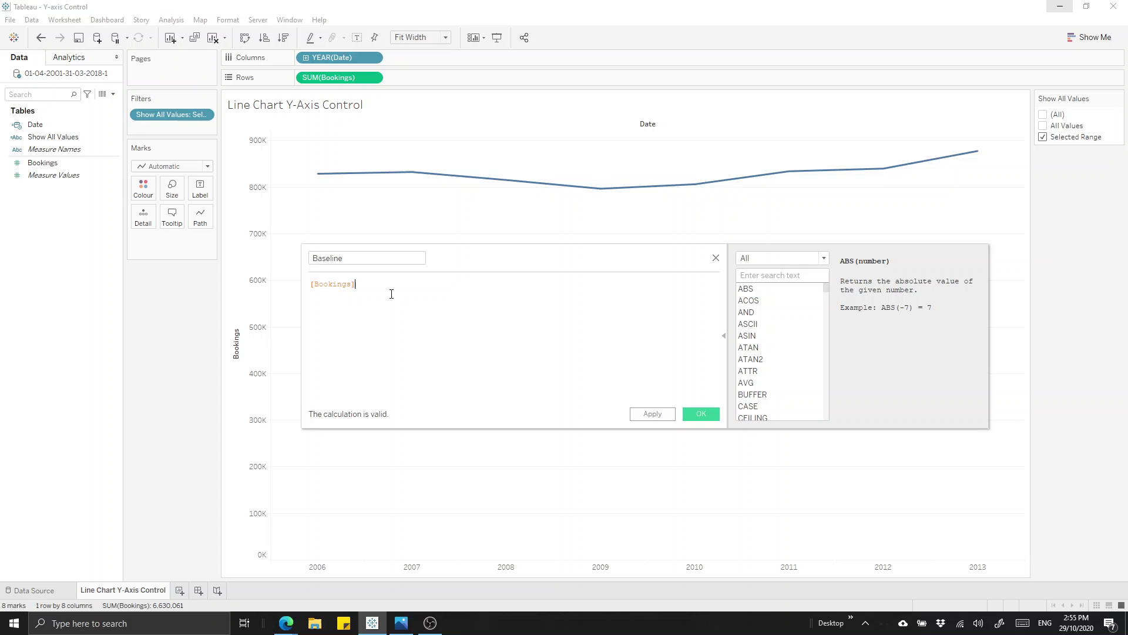
type("*")
left_click(702, 414)
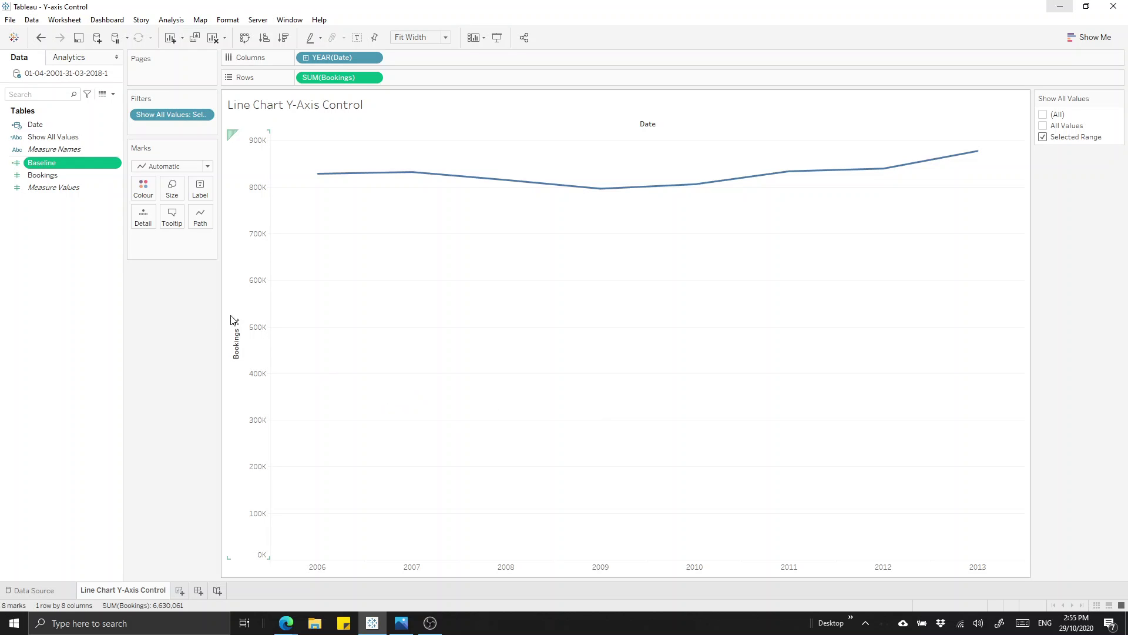
Add SUM(Baseline) to Rows and combine it with Bookings on a dual axis
left_click_drag(65, 164, 432, 78)
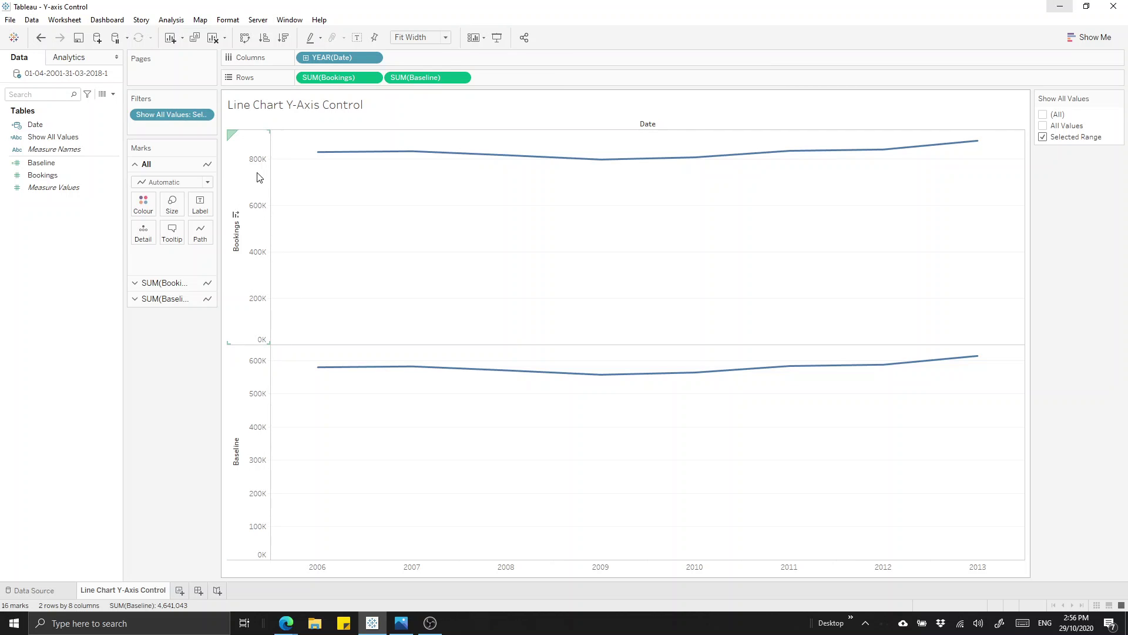
left_click(461, 78)
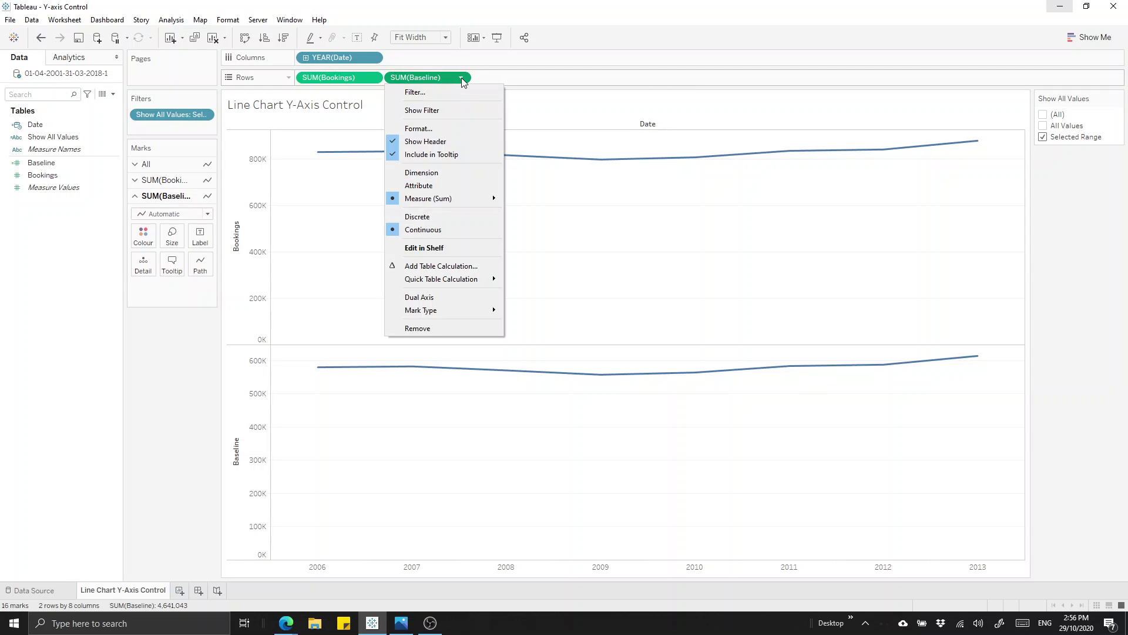
left_click(450, 298)
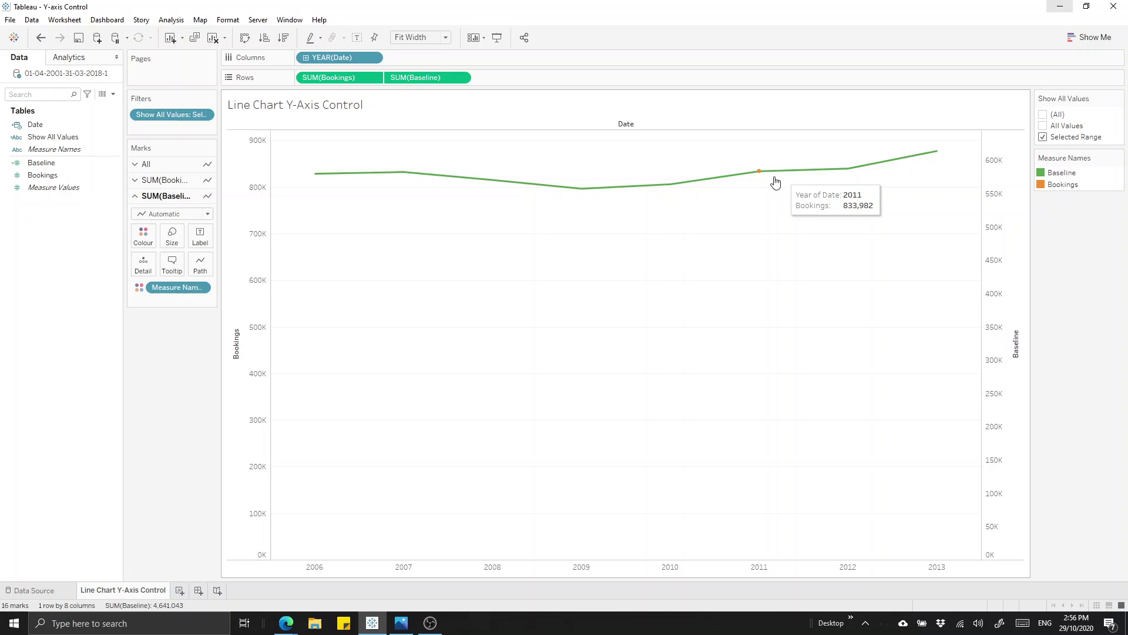
Synchronise the Baseline axis with Bookings and drop zero from the Bookings axis (about 550K–880K)
right_click(993, 248)
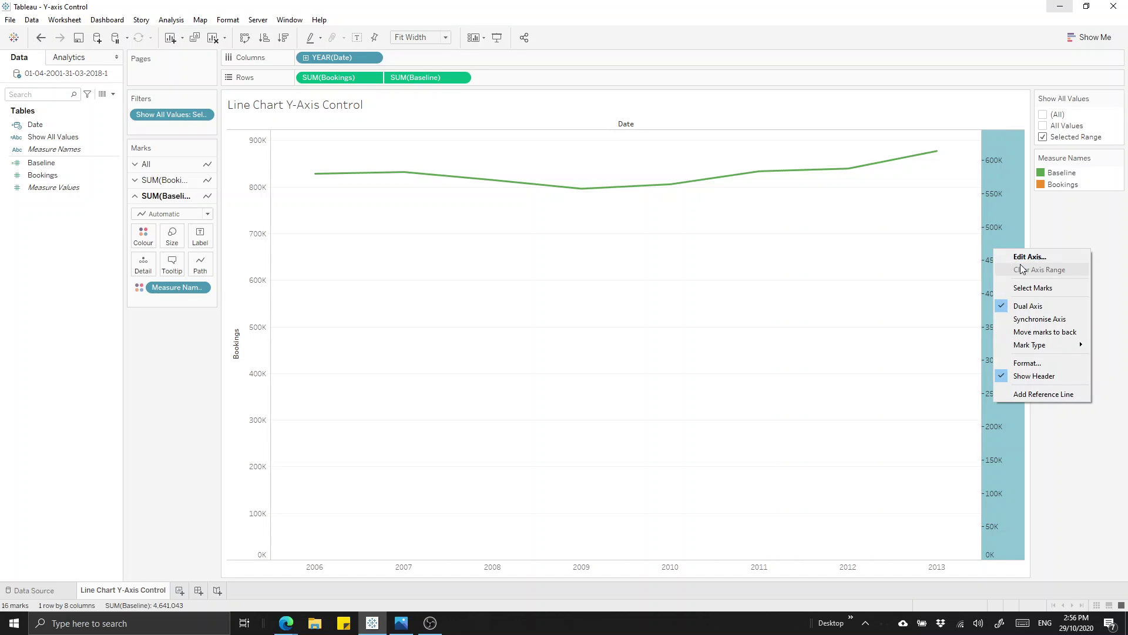
left_click(1028, 320)
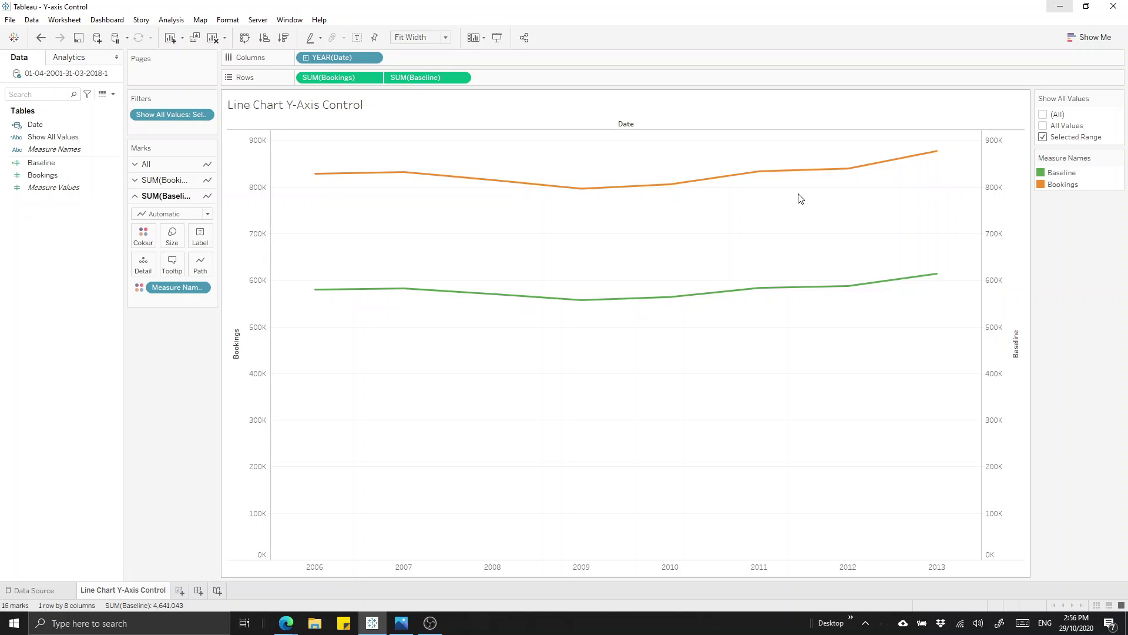
double_click(253, 236)
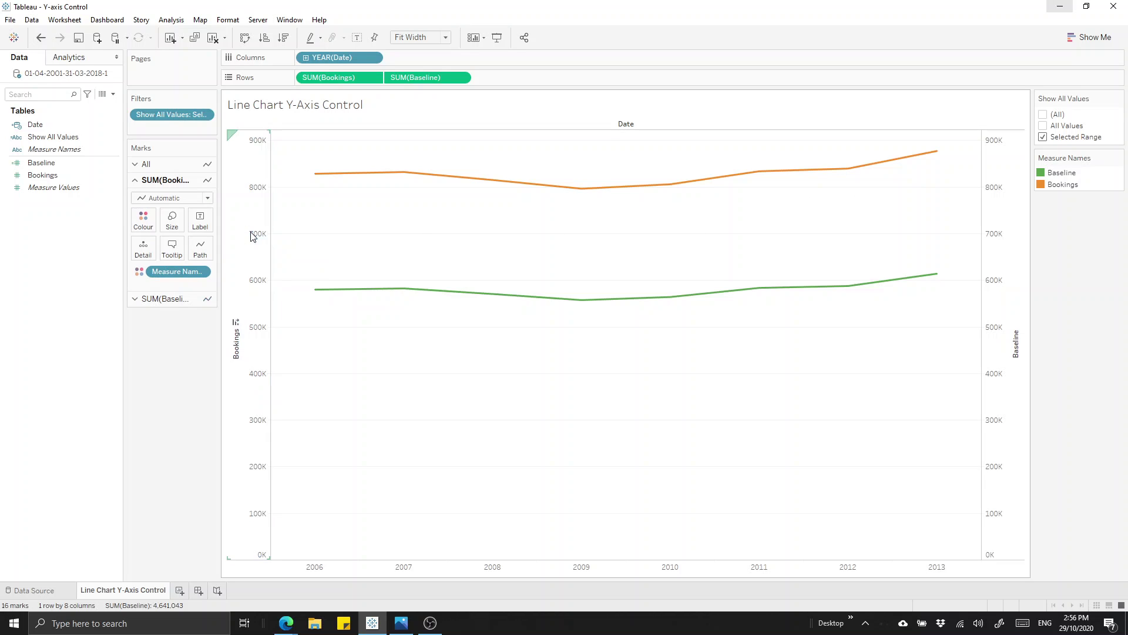
left_click(628, 184)
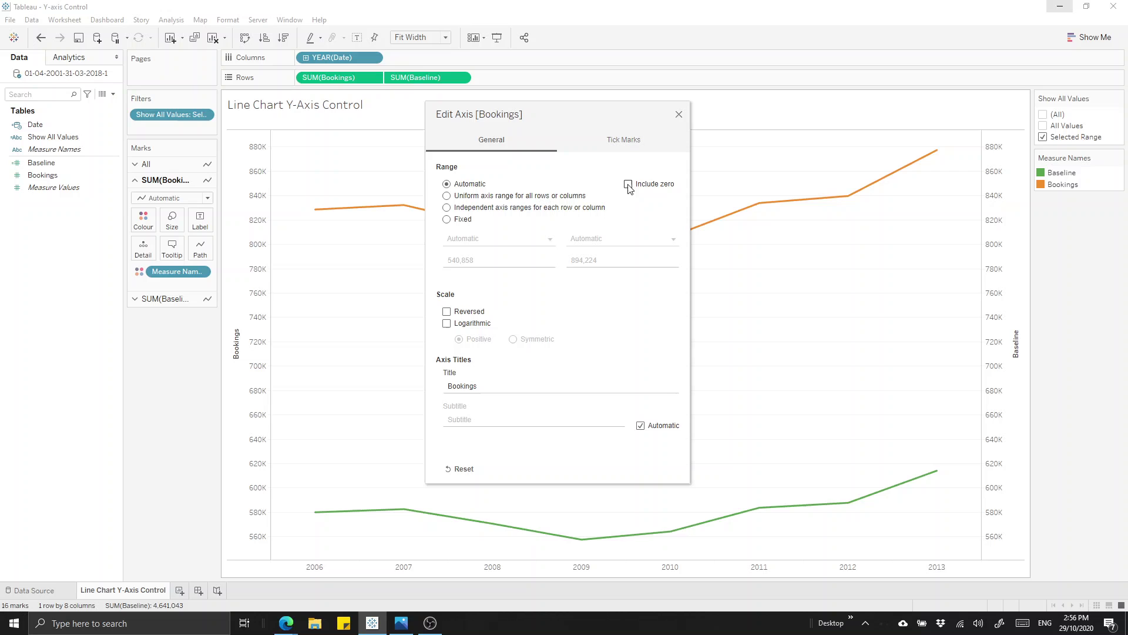
left_click(679, 116)
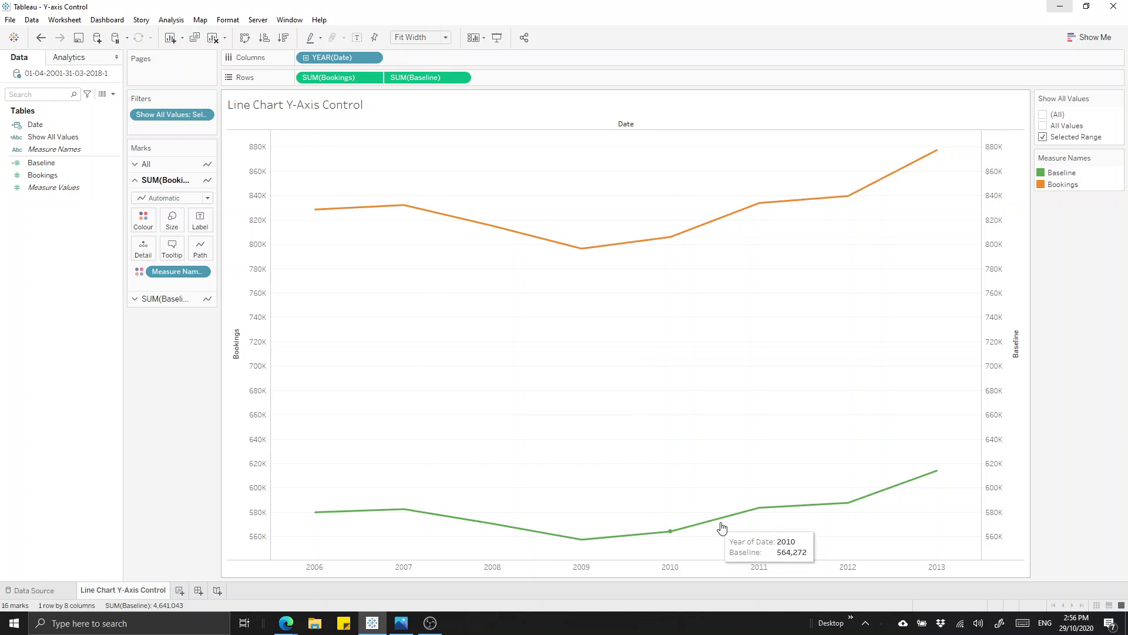
mouse_move(486, 532)
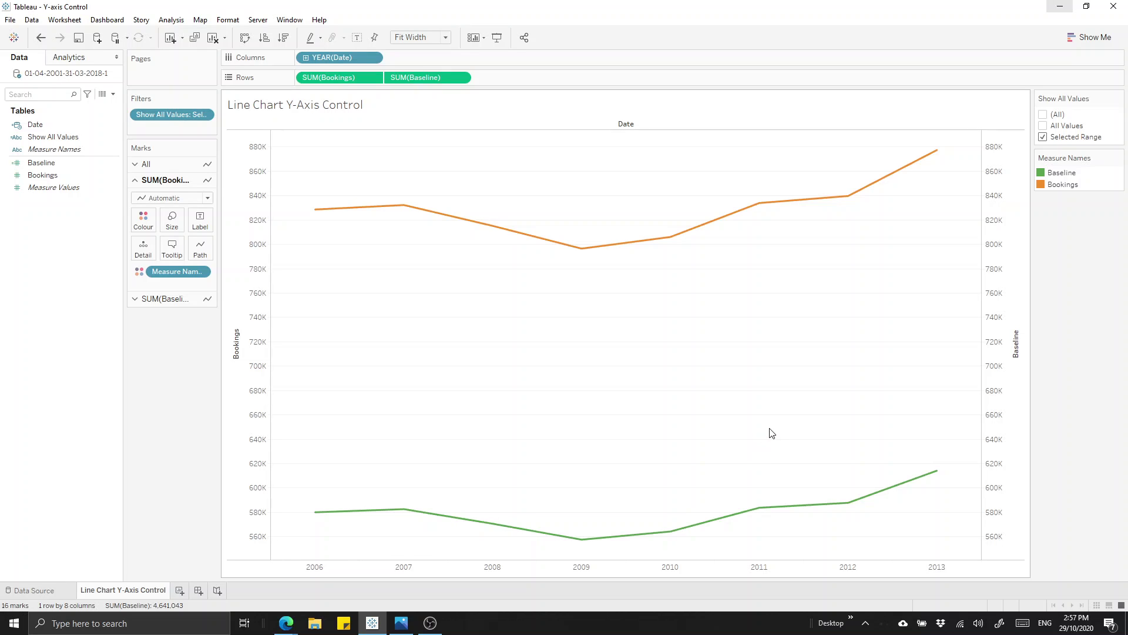
Hide the Baseline axis header and change Baseline's mark type from Line to Text
right_click(995, 281)
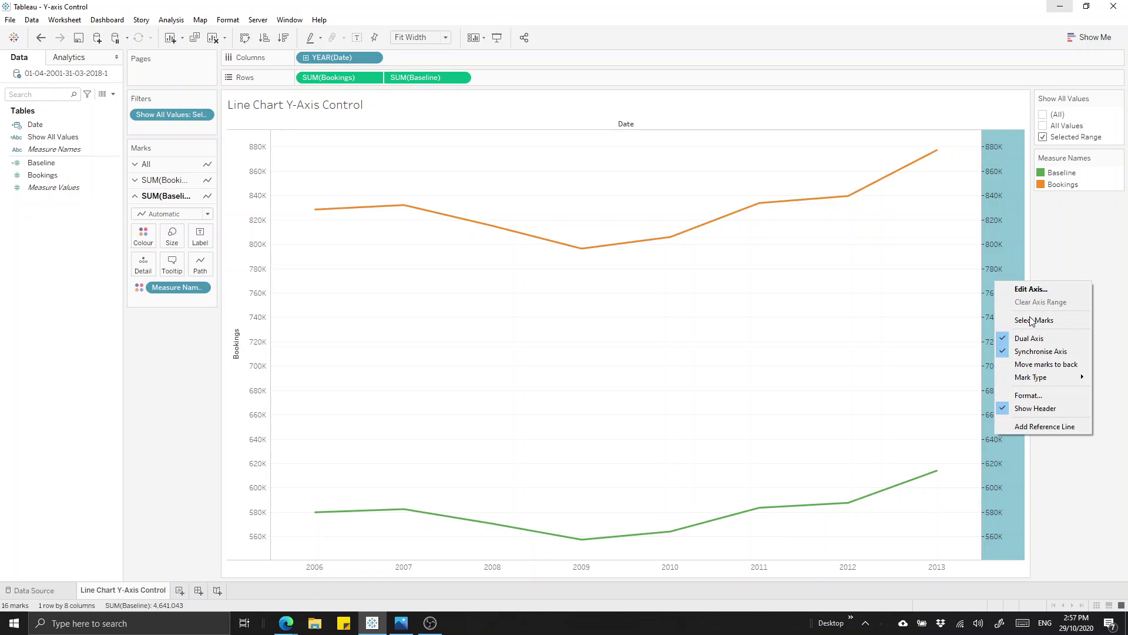
left_click(1028, 410)
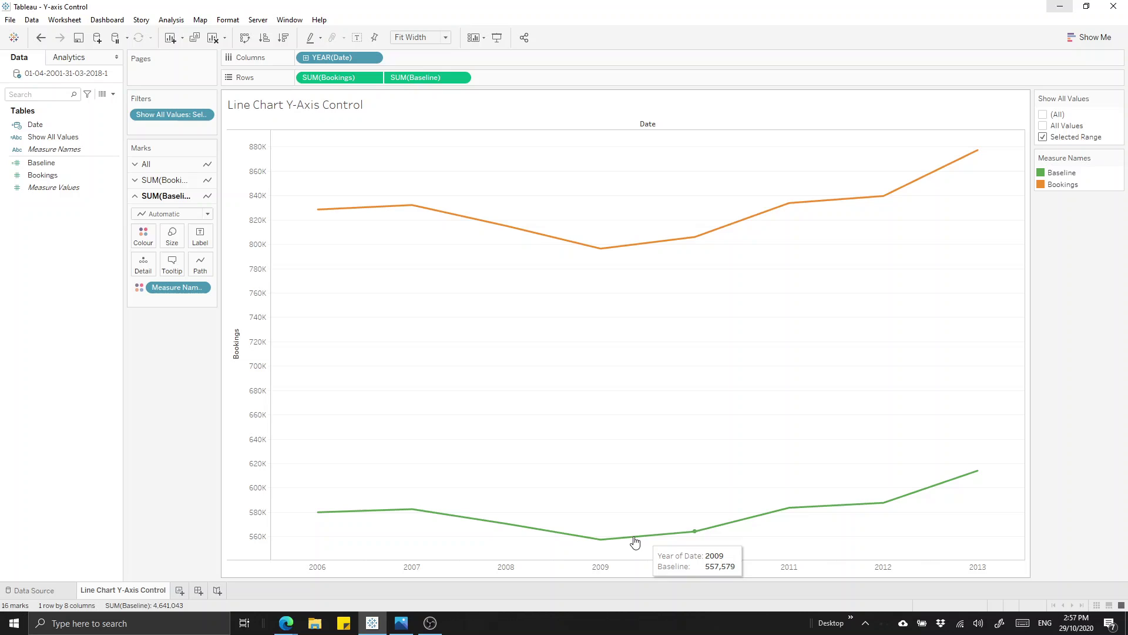
mouse_move(593, 539)
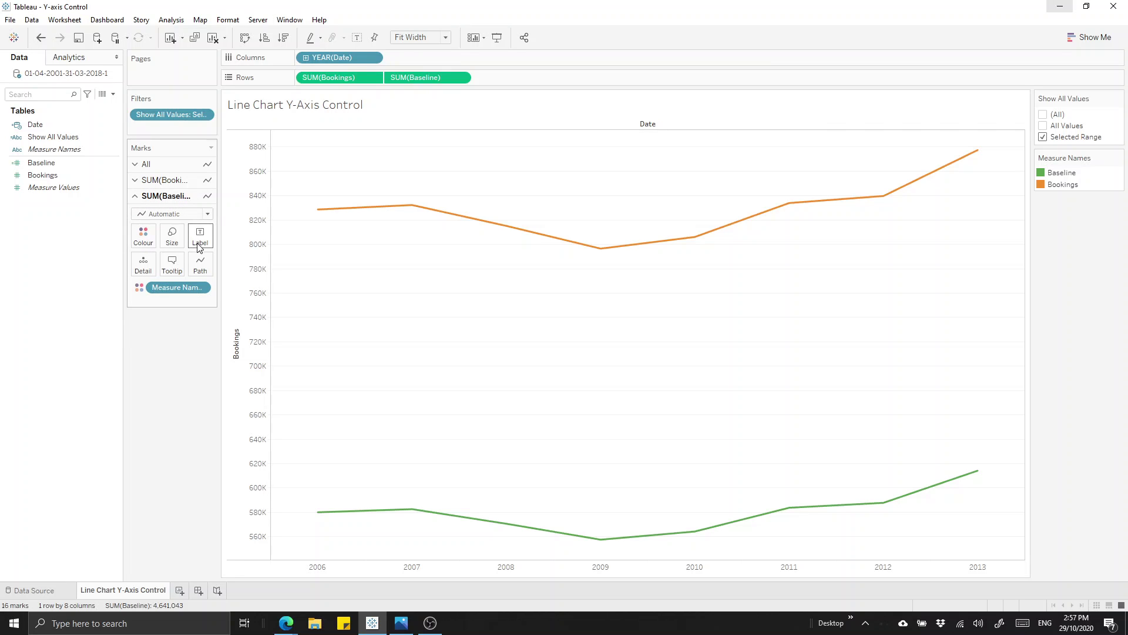
left_click(189, 213)
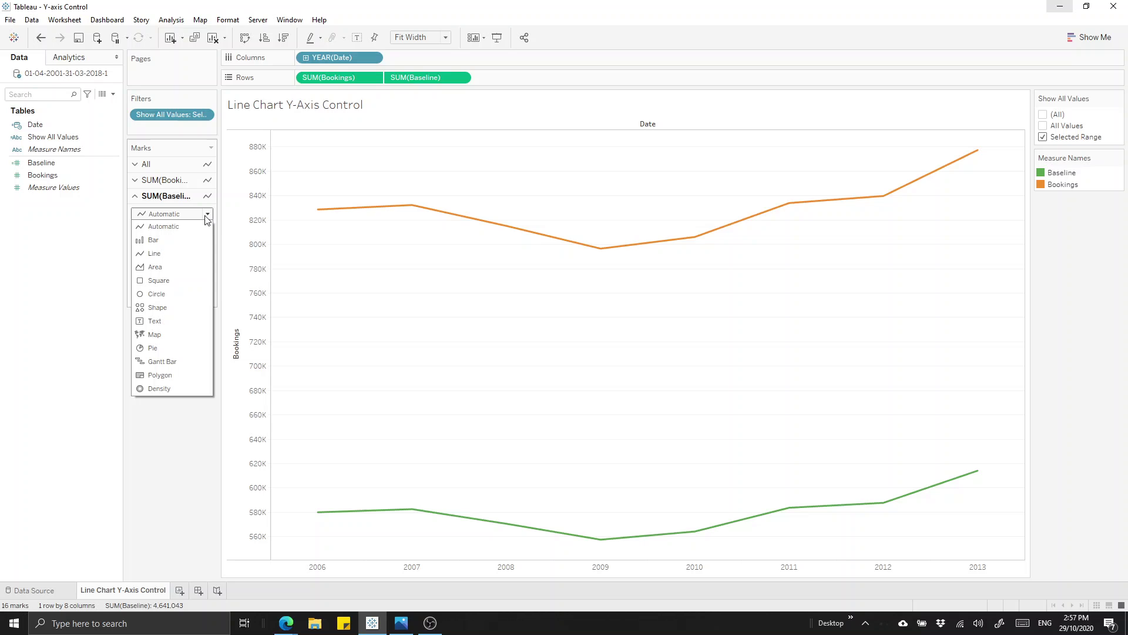
left_click(174, 322)
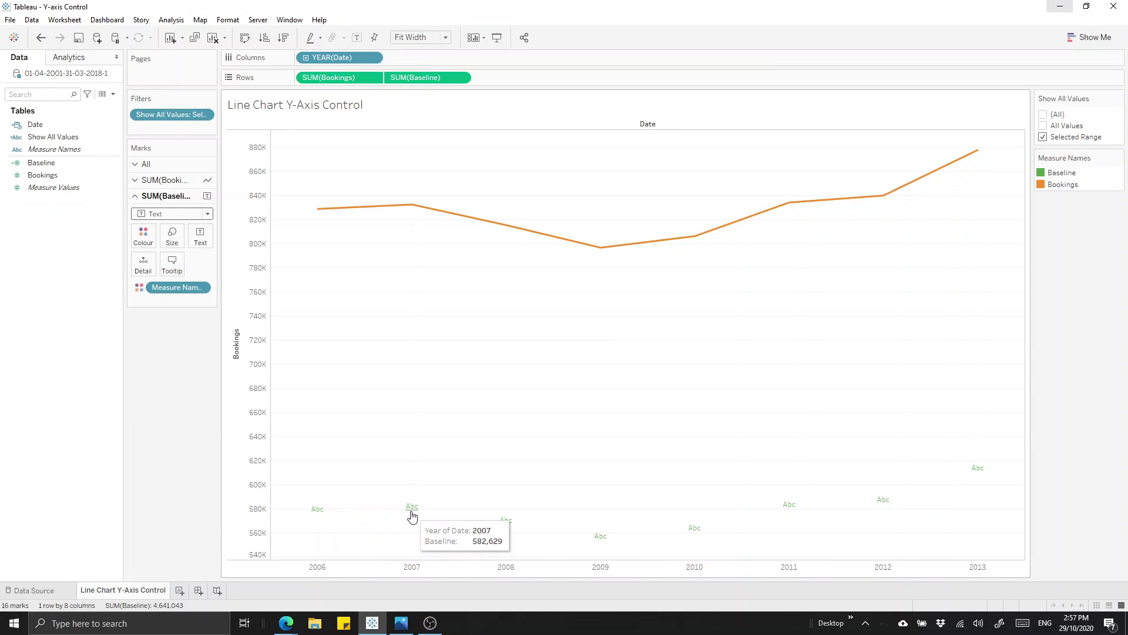
Create an empty calculated field named Blank and use it as Baseline's Text, removing the Abc marks
right_click(73, 310)
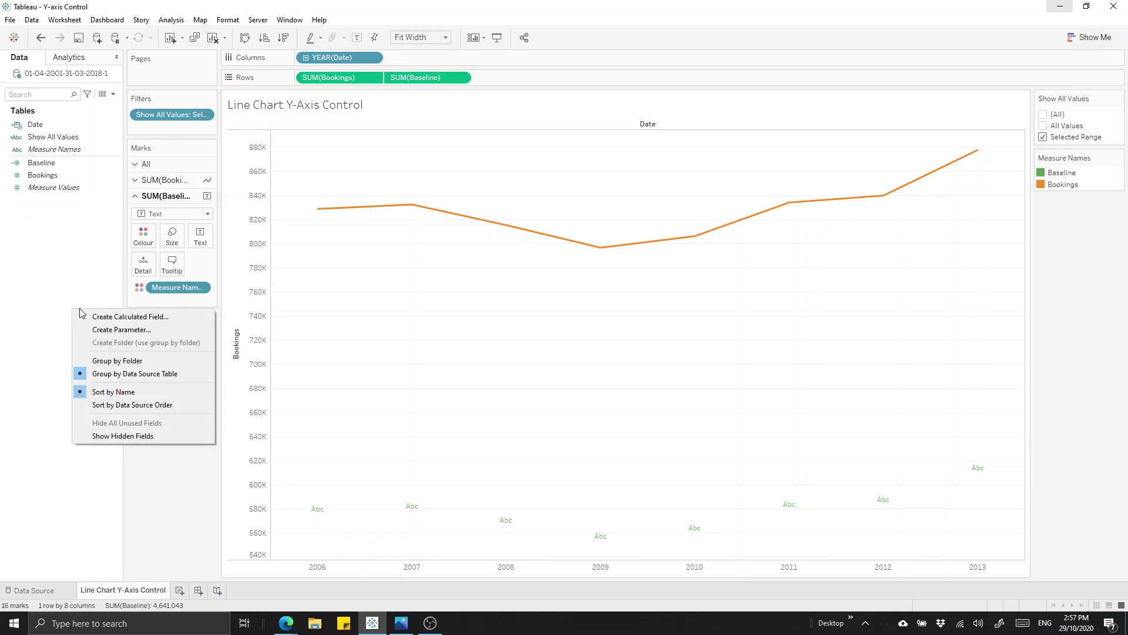
left_click(108, 317)
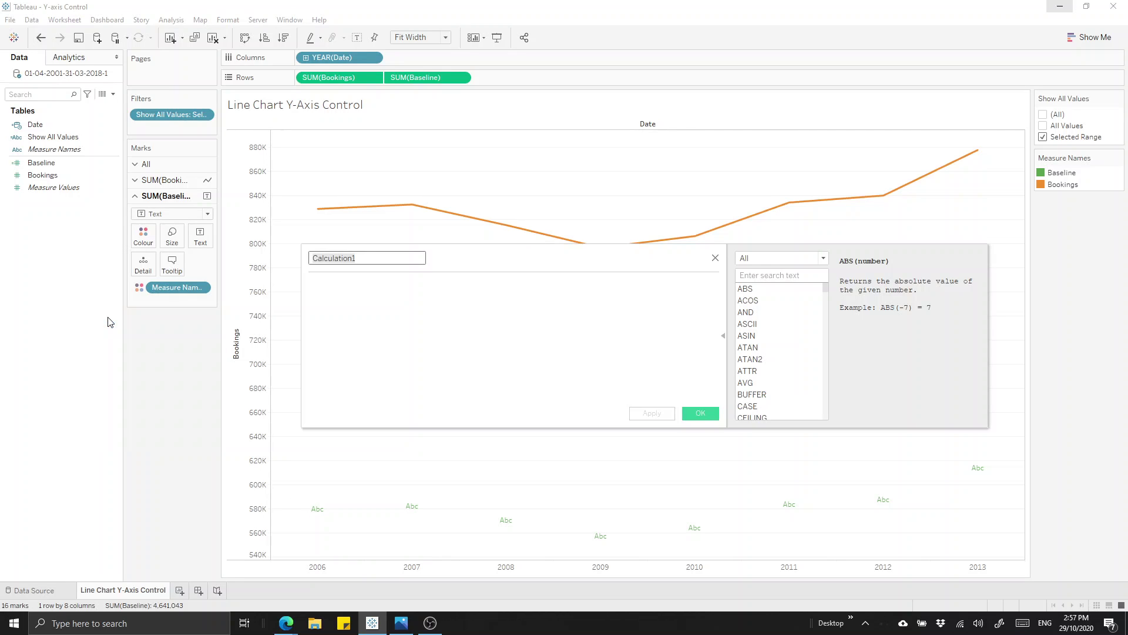
type("Blank")
left_click(345, 282)
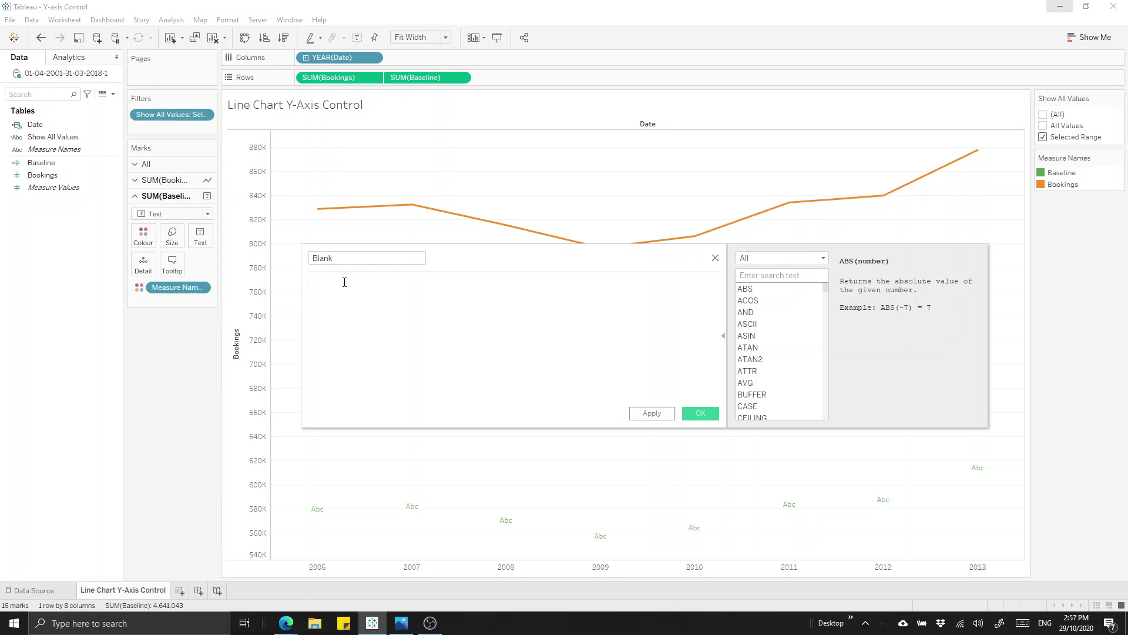
left_click(699, 415)
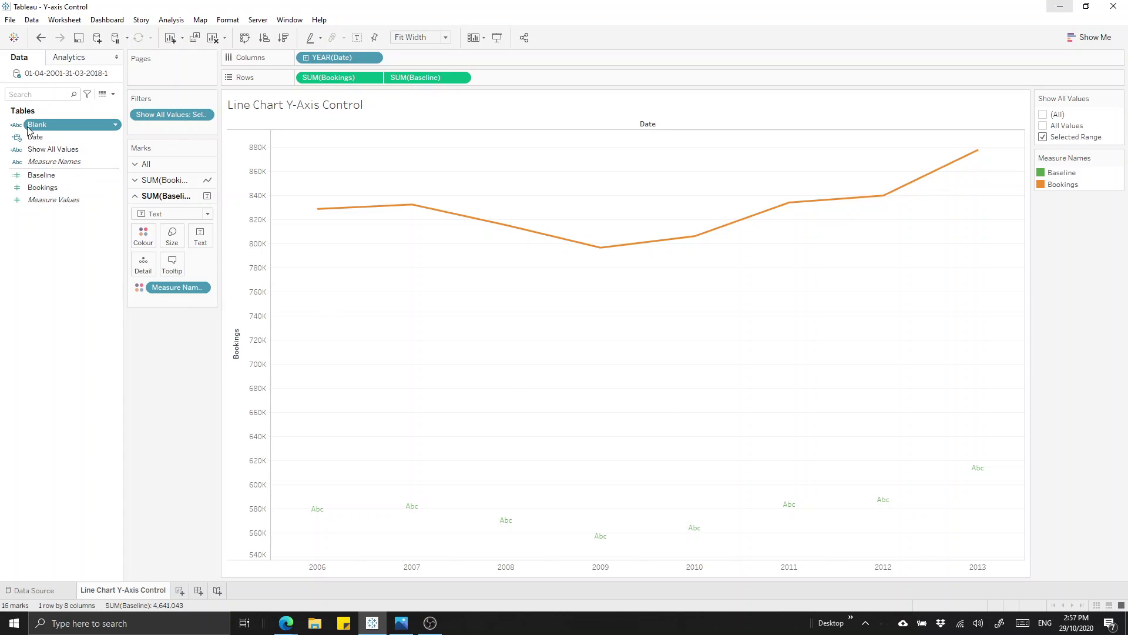
left_click_drag(46, 128, 206, 240)
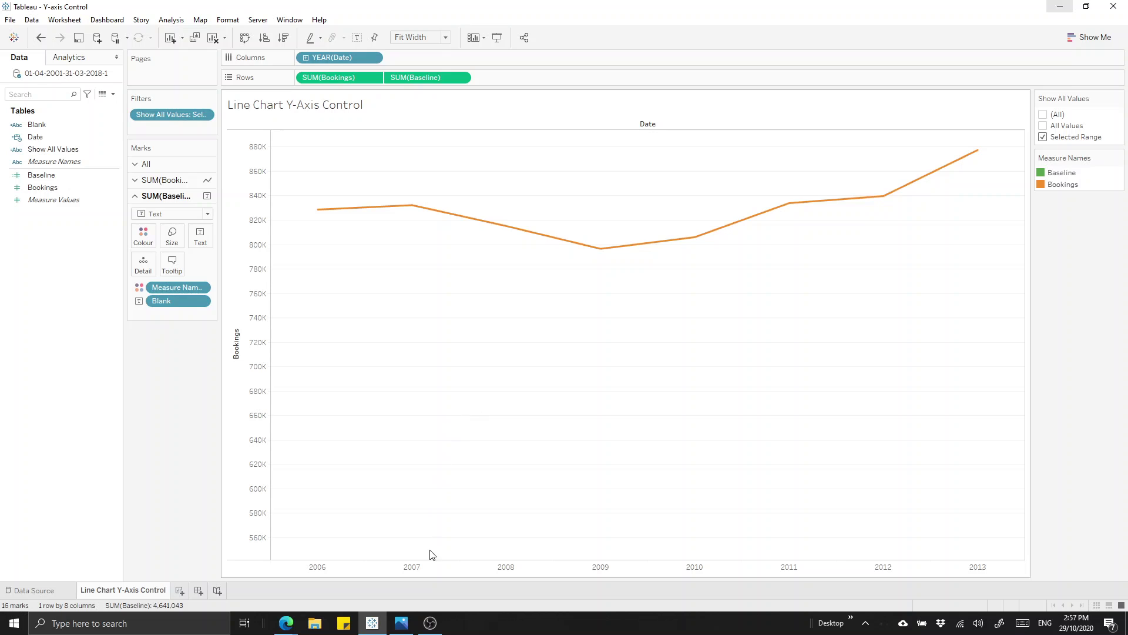
Switch from Tableau to the Perceptive Data logo image in Photos
left_click(415, 627)
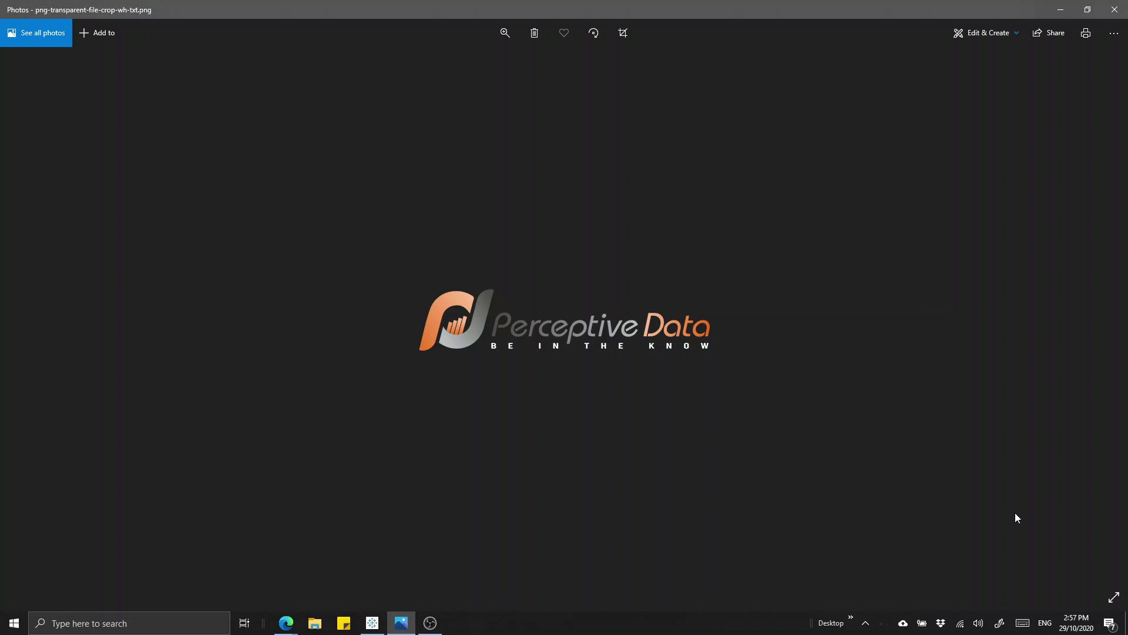